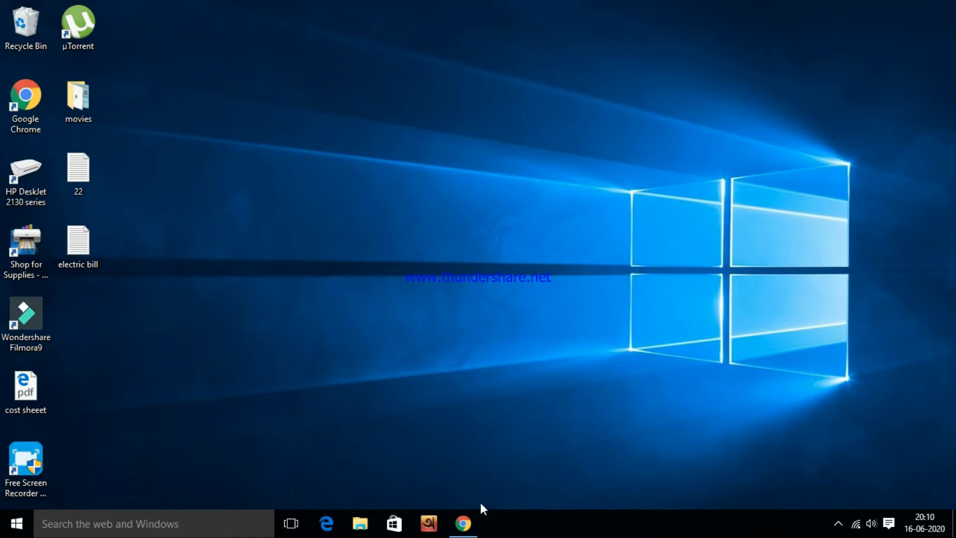
Switch to Google Chrome and start the free Bandicam download from the bandicam.com free screen recorder page
left_click(463, 523)
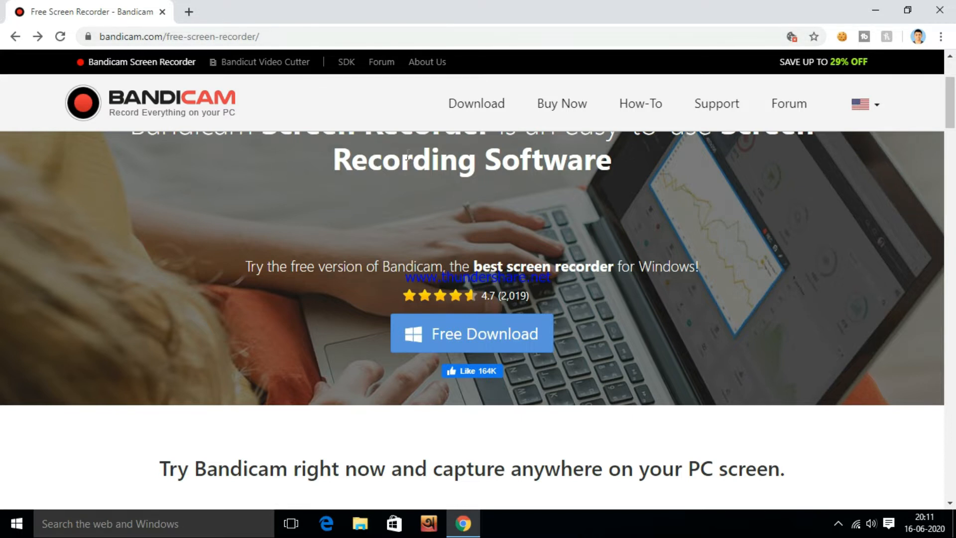
scroll(212, 192, "up", 3)
scroll(163, 224, "down", 3)
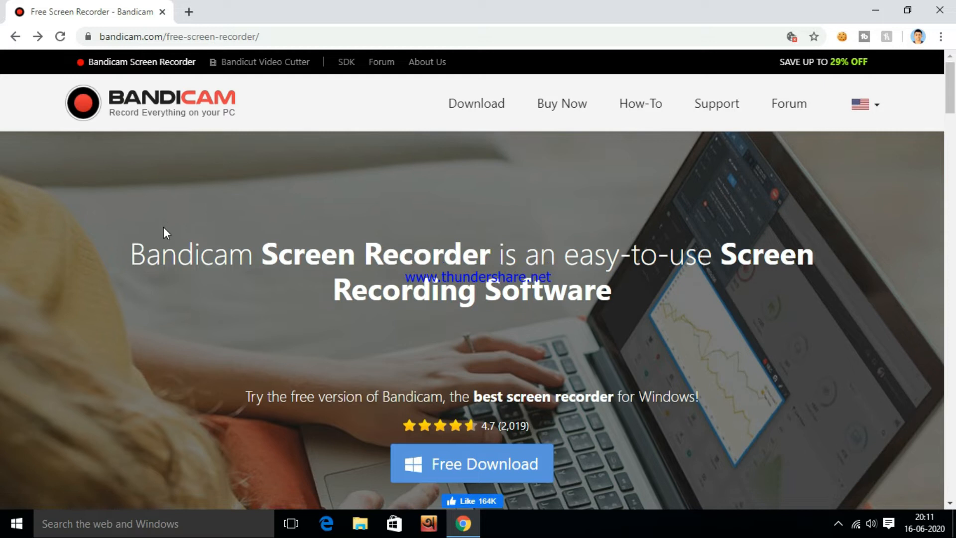
left_click(486, 333)
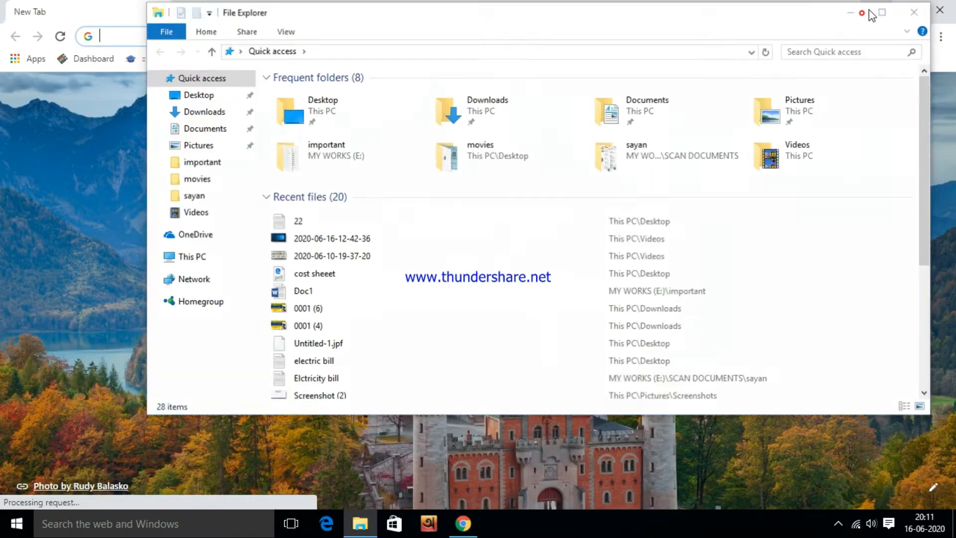
Move the bdcamsetup installer from the Downloads folder to the desktop and close File Explorer
left_click(861, 12)
left_click(866, 7)
left_click(367, 517)
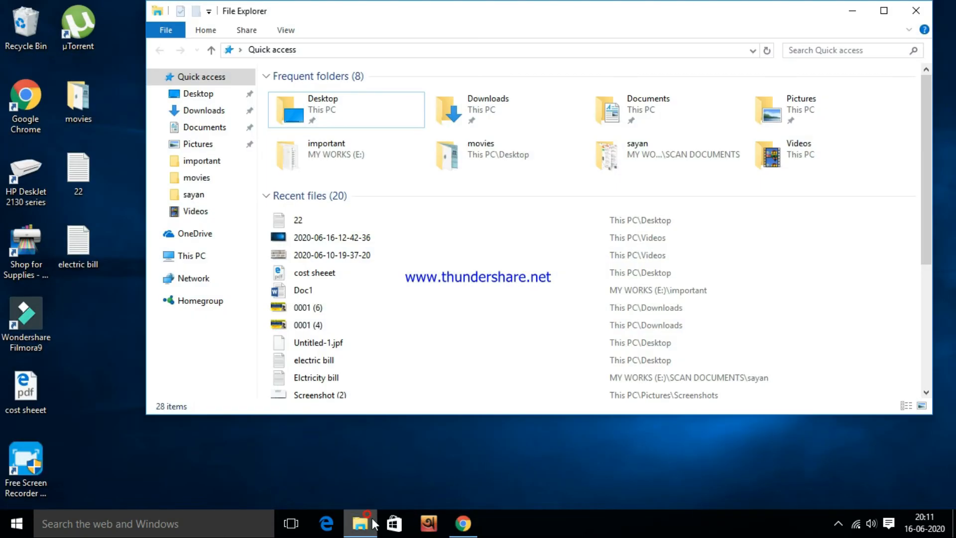
left_click(212, 112)
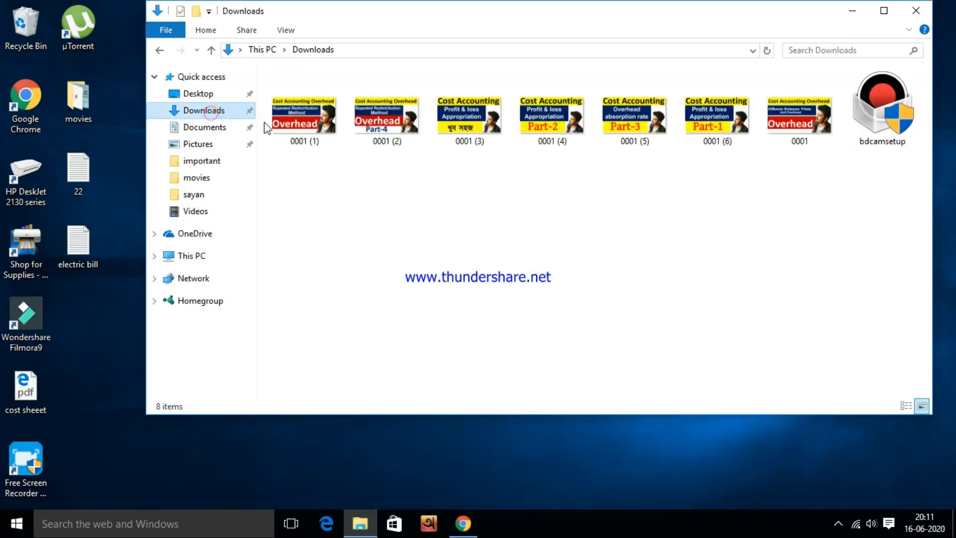
left_click(872, 112)
left_click_drag(881, 115, 407, 78)
left_click(916, 11)
left_click(519, 148)
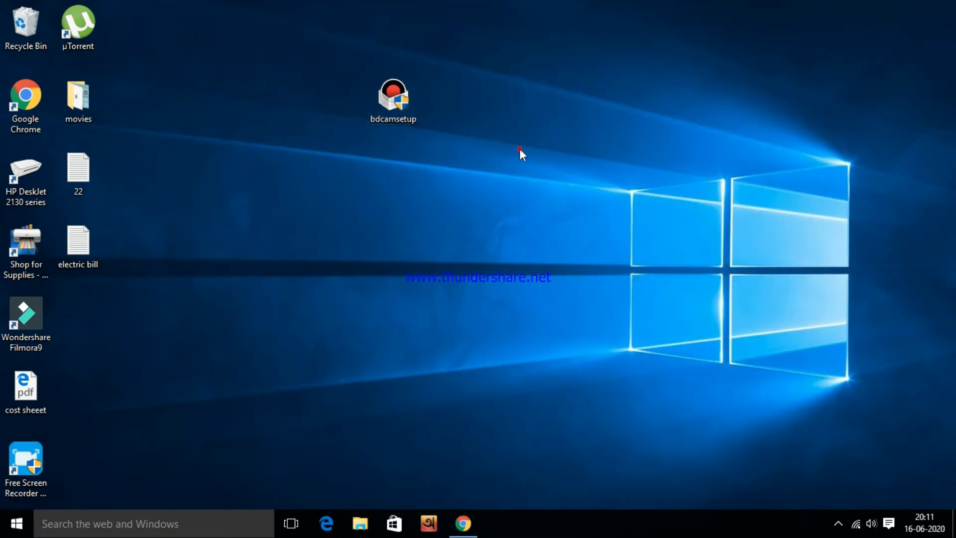
right_click(535, 98)
left_click(594, 140)
Run bdcamsetup as administrator and accept English as the installer language
left_click(399, 92)
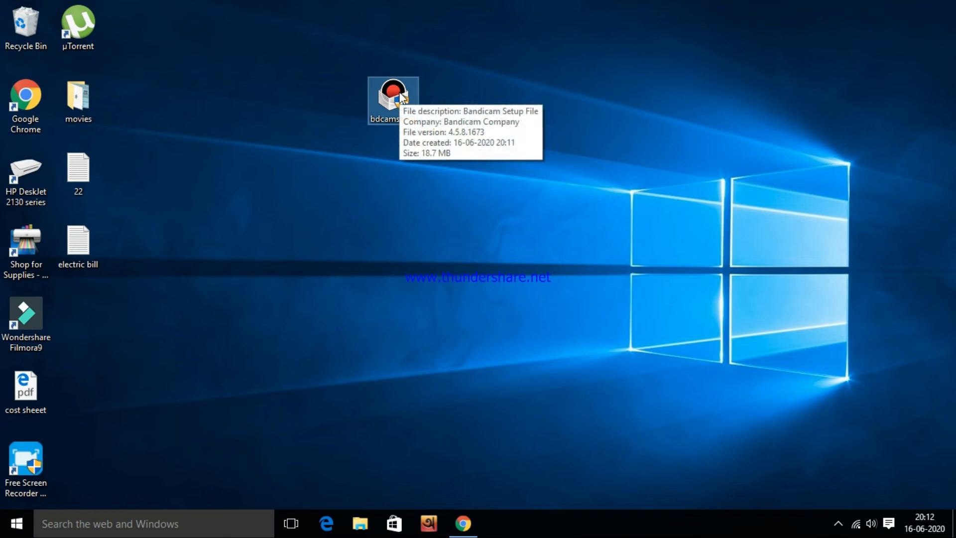
right_click(399, 92)
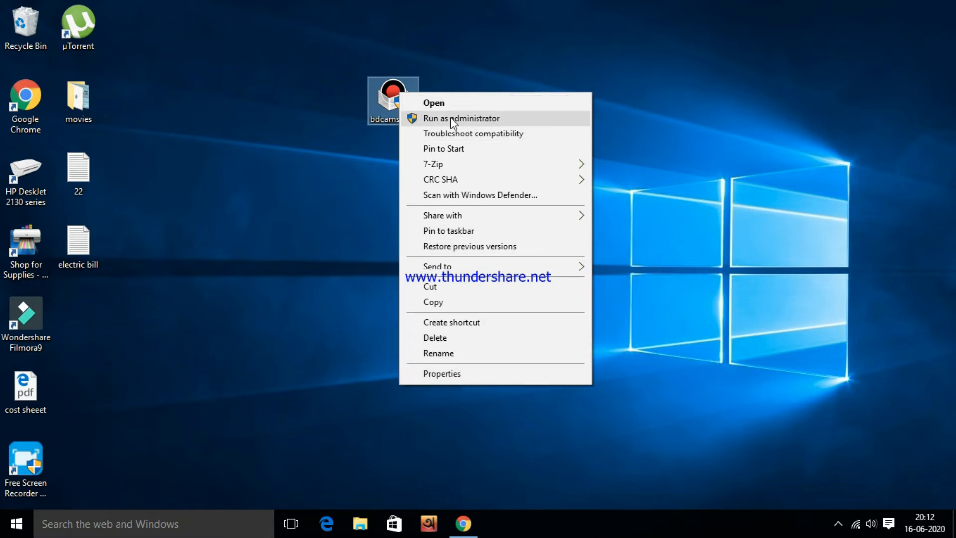
left_click(466, 118)
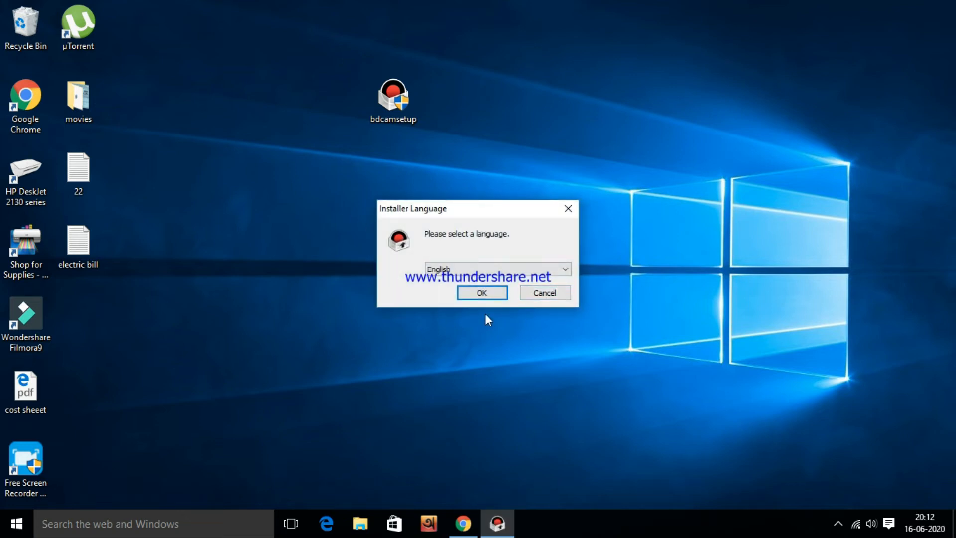
left_click(471, 299)
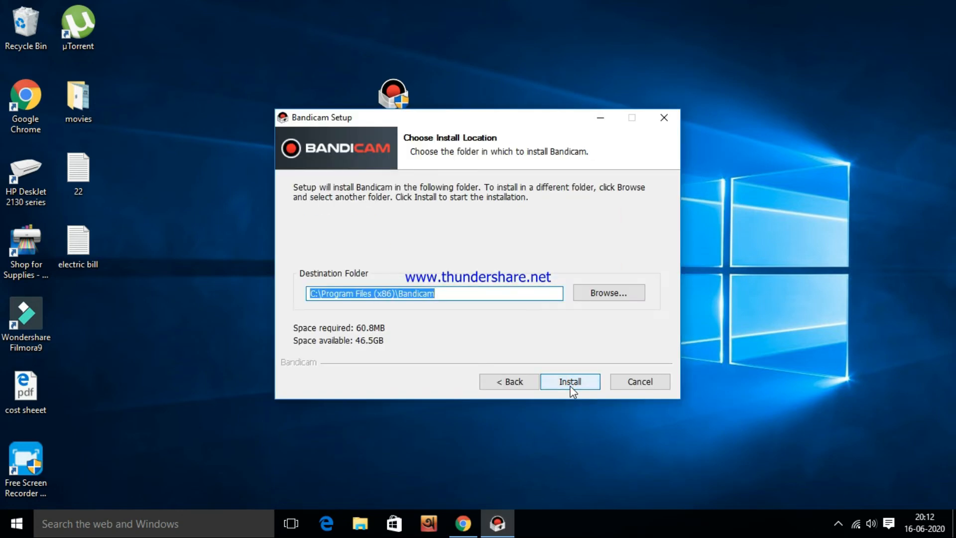
Install Bandicam into C:\Program Files (x86)\Bandicam and finish the setup without launching the program
left_click(570, 387)
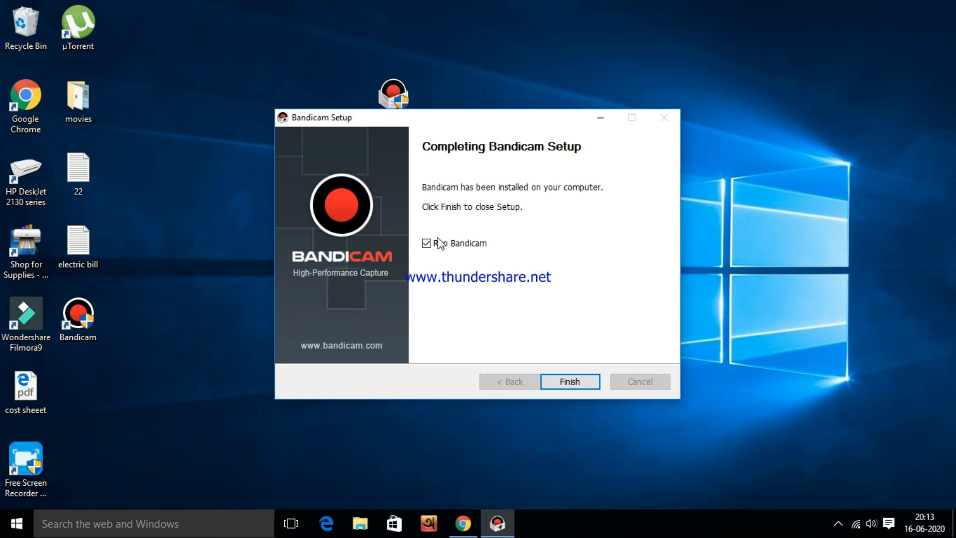
left_click(426, 244)
left_click(572, 384)
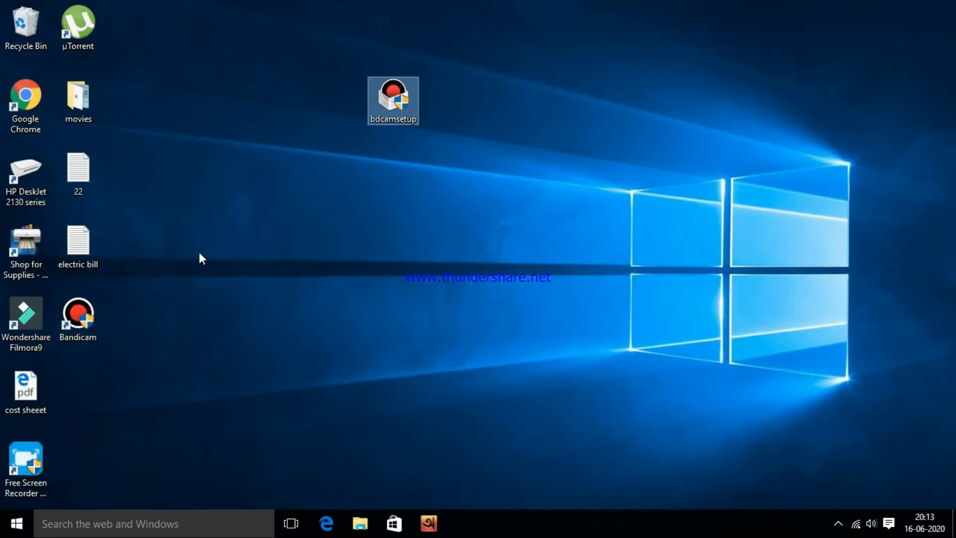
Delete the bdcamsetup installer from the desktop and move the Bandicam shortcut to the open area near the desktop's middle
left_click_drag(78, 319, 683, 160)
left_click(398, 106)
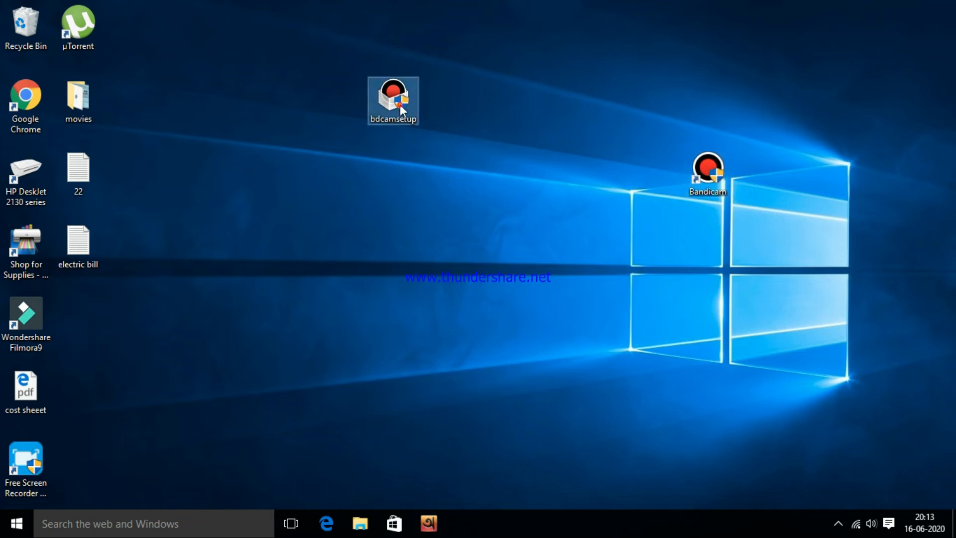
key("Delete")
left_click_drag(725, 167, 546, 148)
left_click(401, 107)
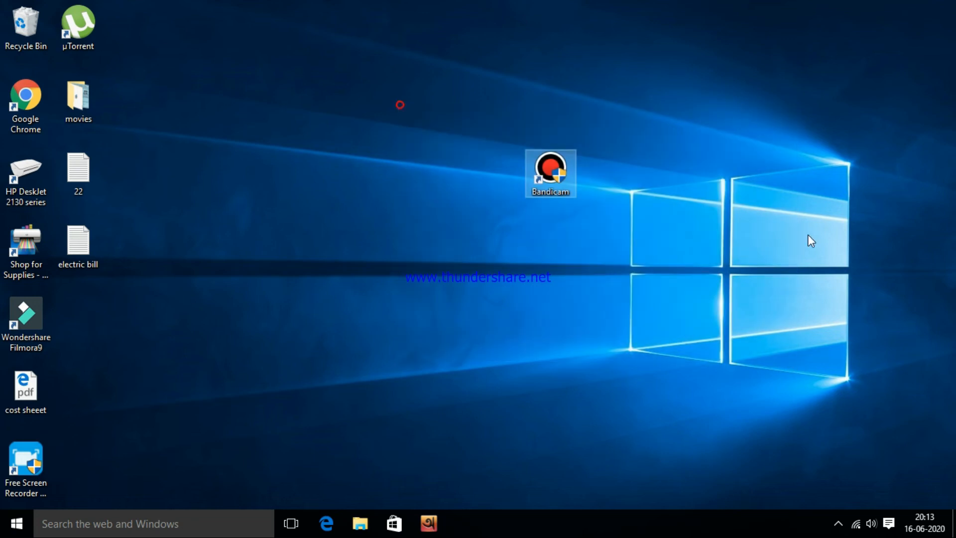
right_click(756, 122)
left_click(805, 167)
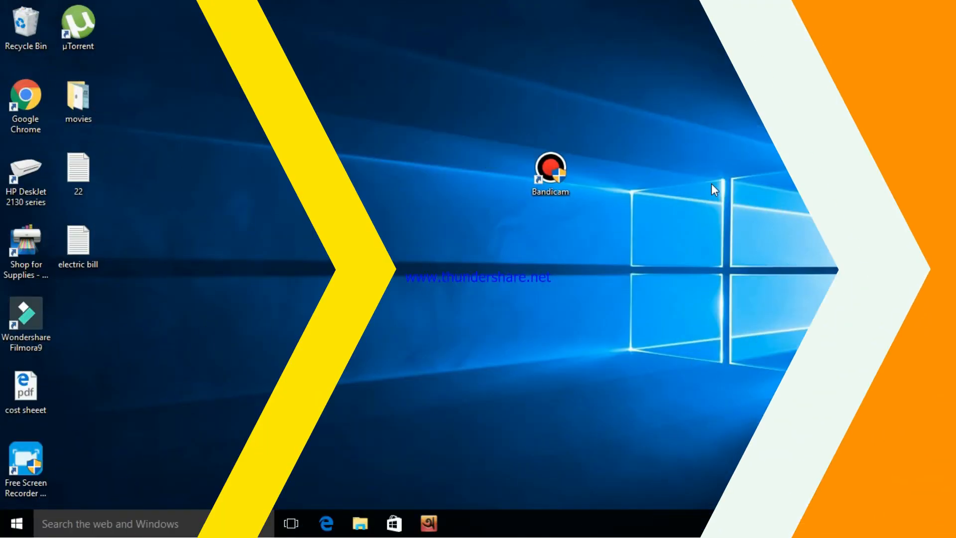
left_click_drag(535, 174, 430, 174)
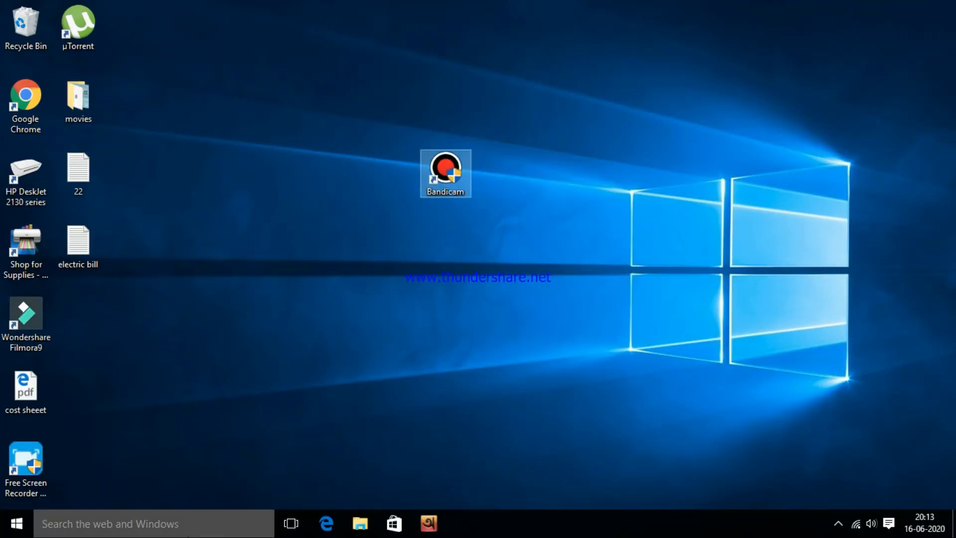
Find the Control Panel by searching Windows for "control" and open its Programs and Features list
left_click(188, 532)
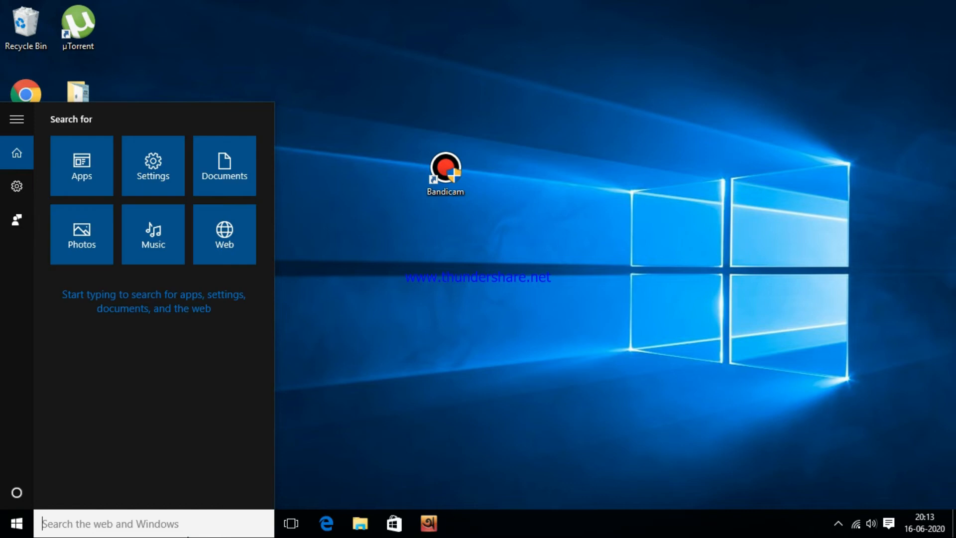
type("c")
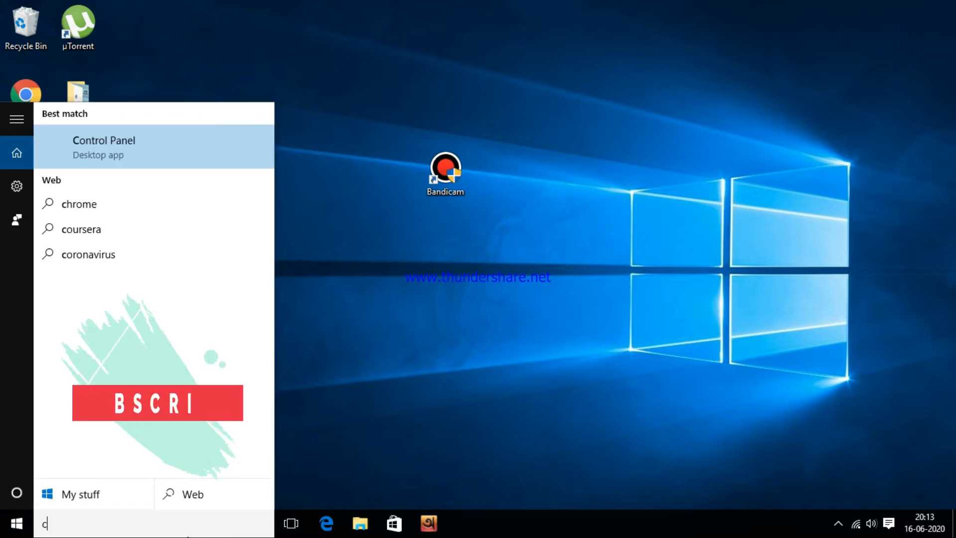
type("ontrol")
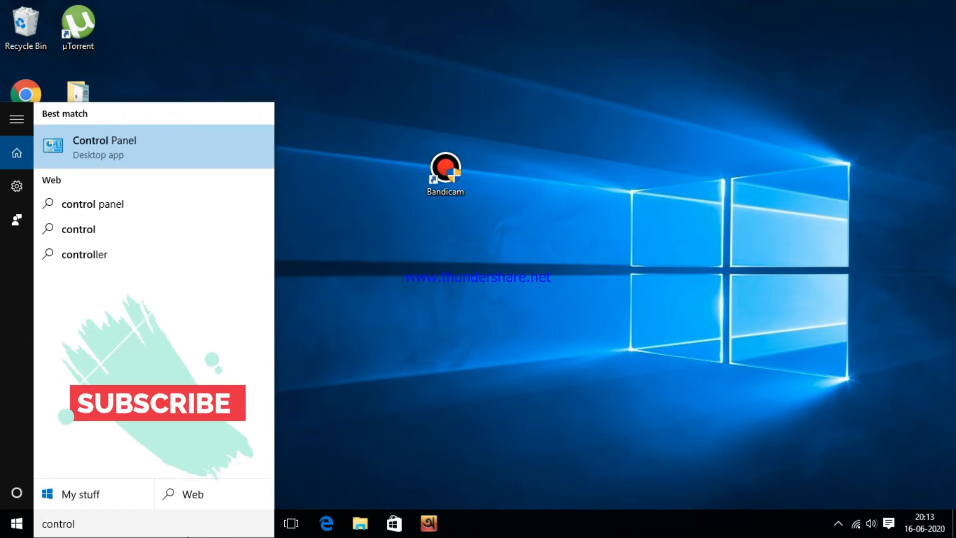
left_click(158, 143)
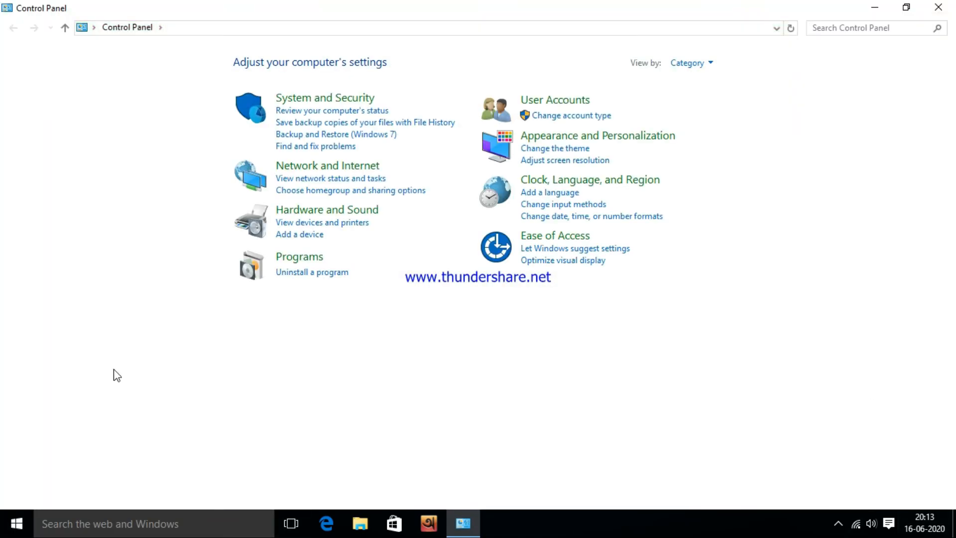
left_click(311, 257)
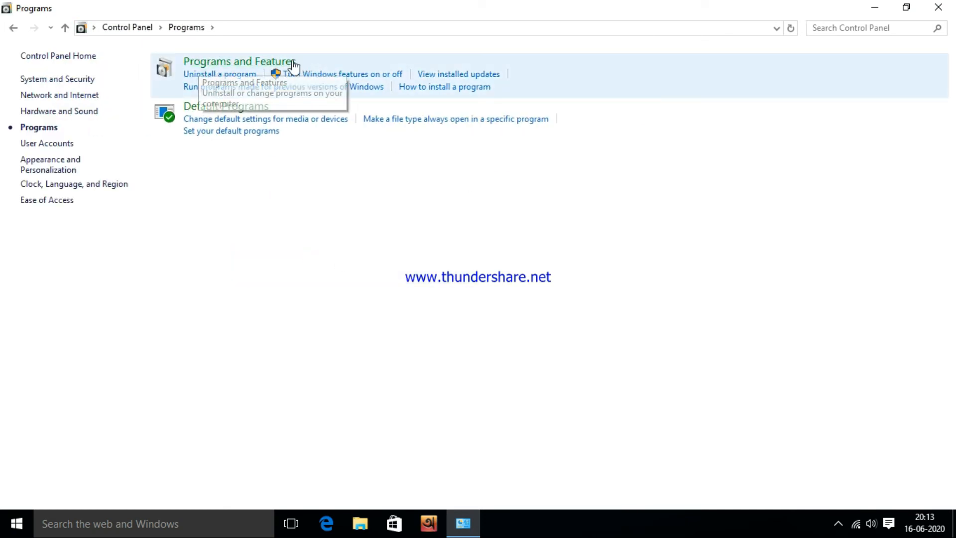
left_click(266, 64)
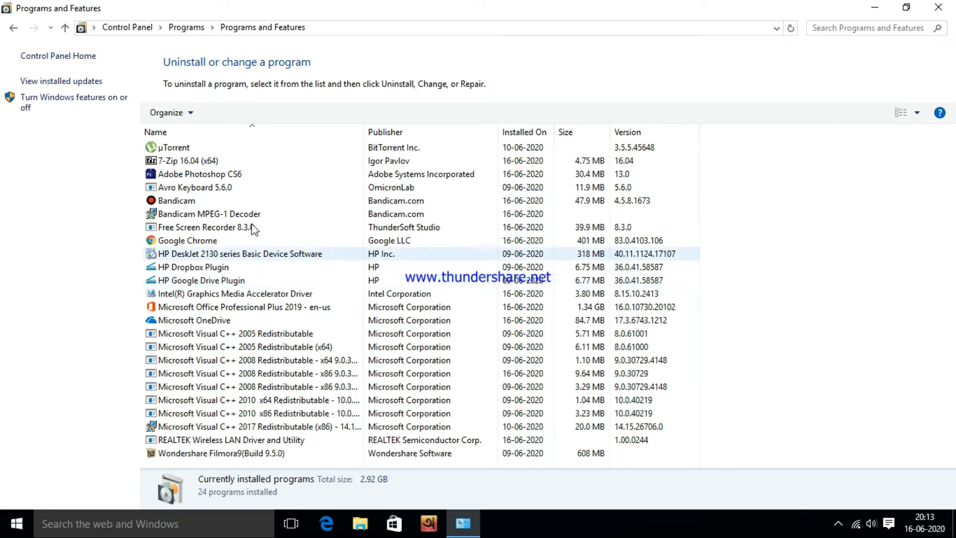
Uninstall Bandicam and also remove the files remaining in its C:\Program Files (x86)\Bandicam folder
left_click(180, 201)
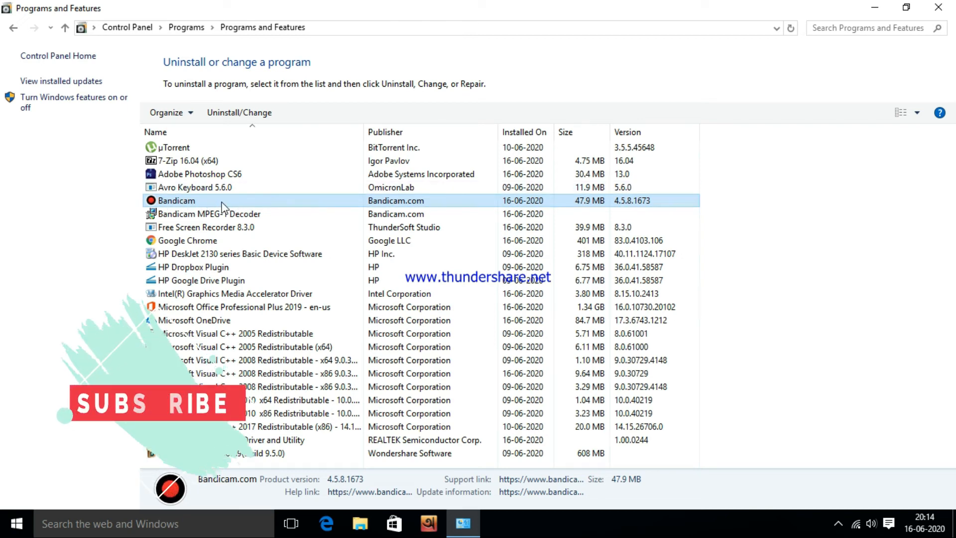
left_click(242, 119)
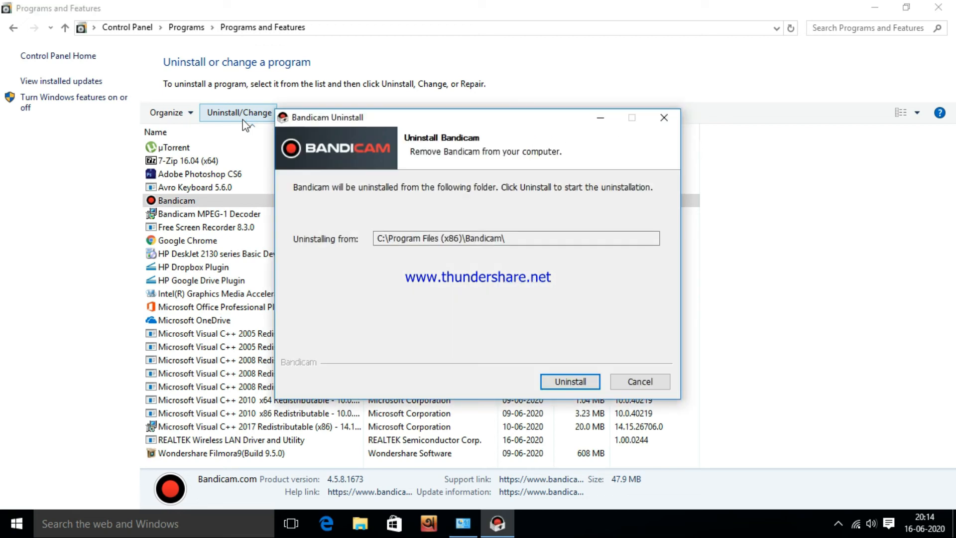
left_click(570, 382)
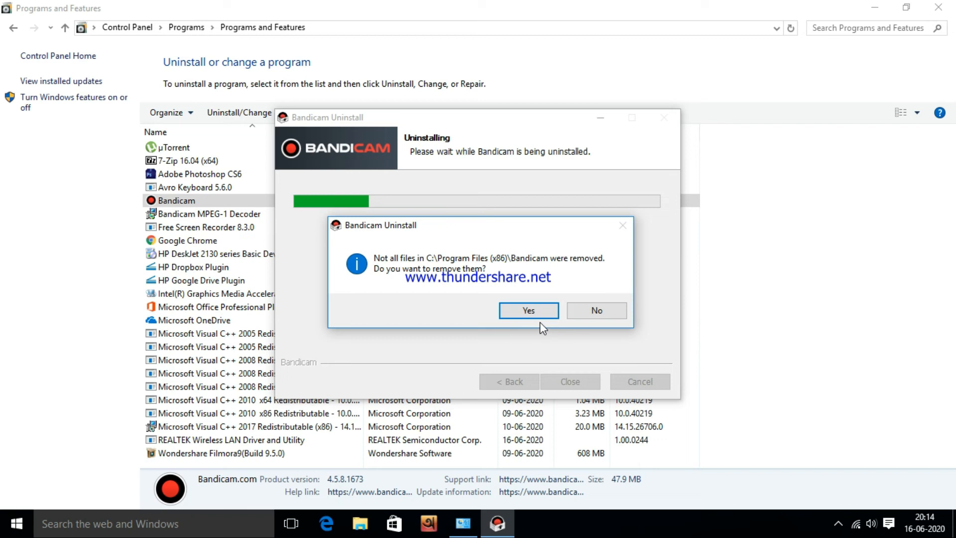
left_click(531, 311)
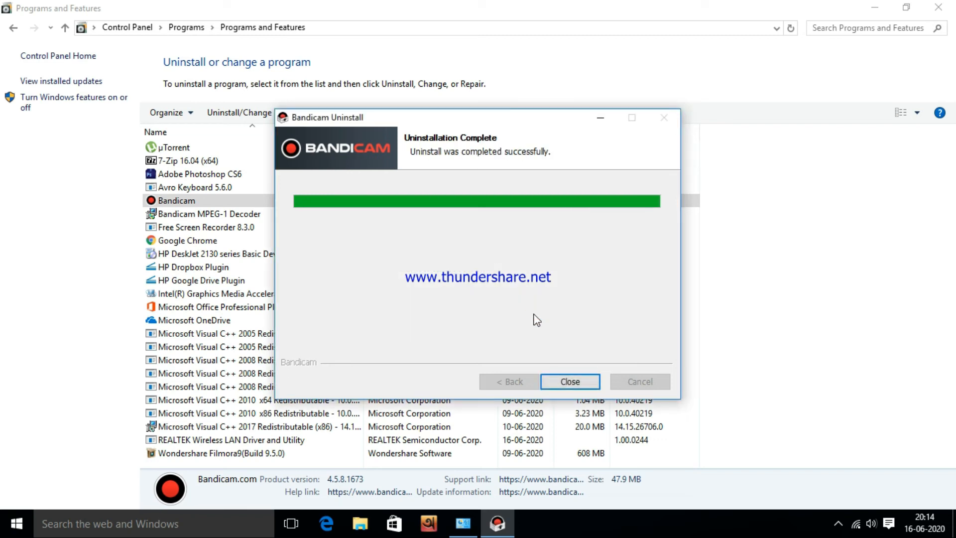